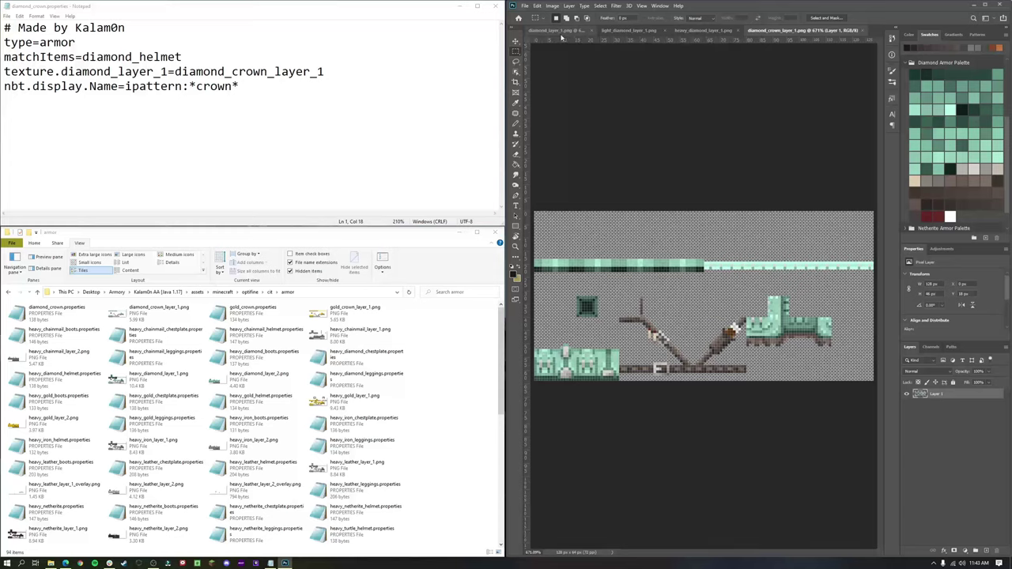
# Compare the plain, light and heavy diamond armor textures, ending back on the crown texture
pyautogui.click(591, 32)
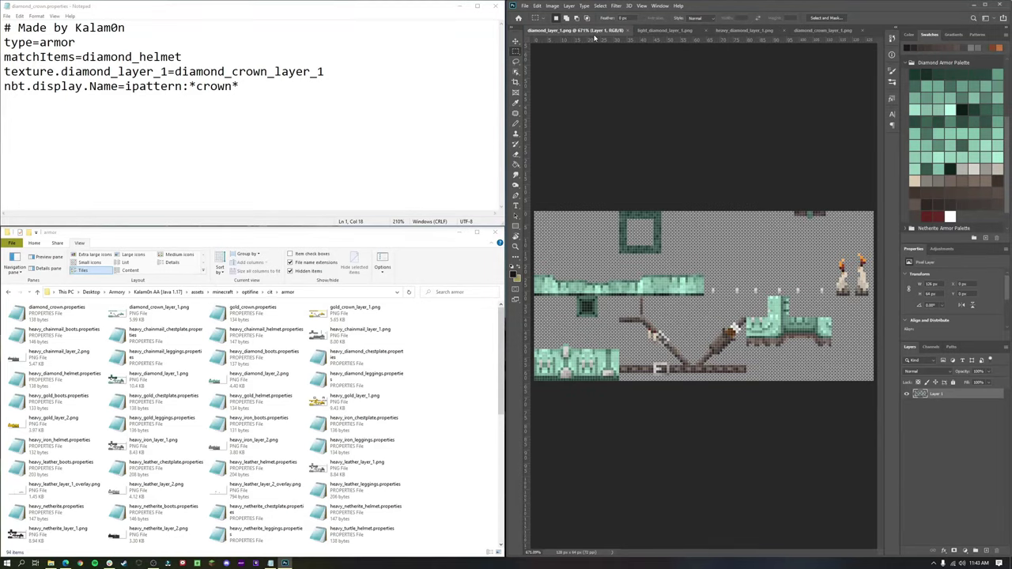
pyautogui.click(661, 31)
pyautogui.click(748, 30)
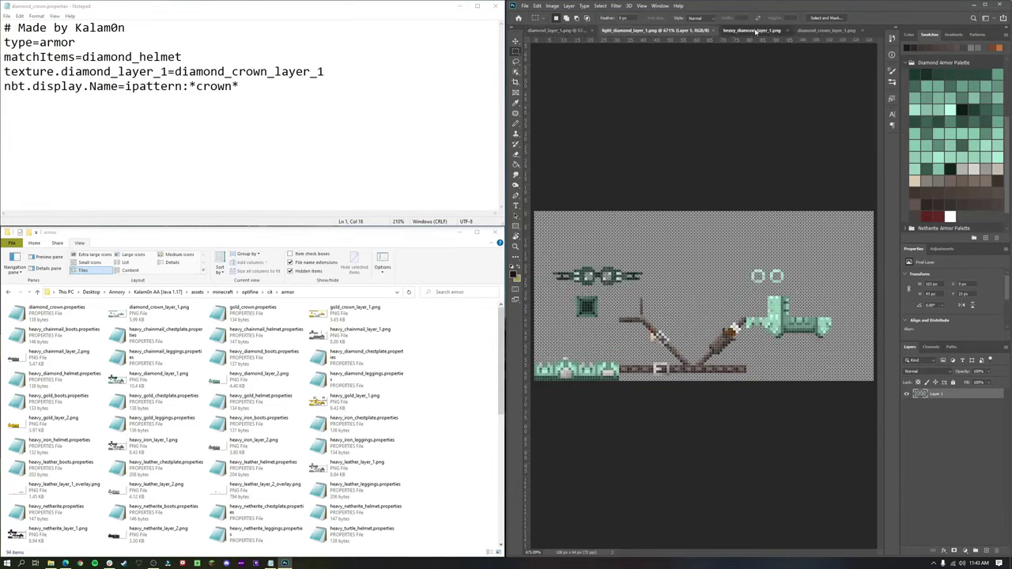
pyautogui.click(822, 30)
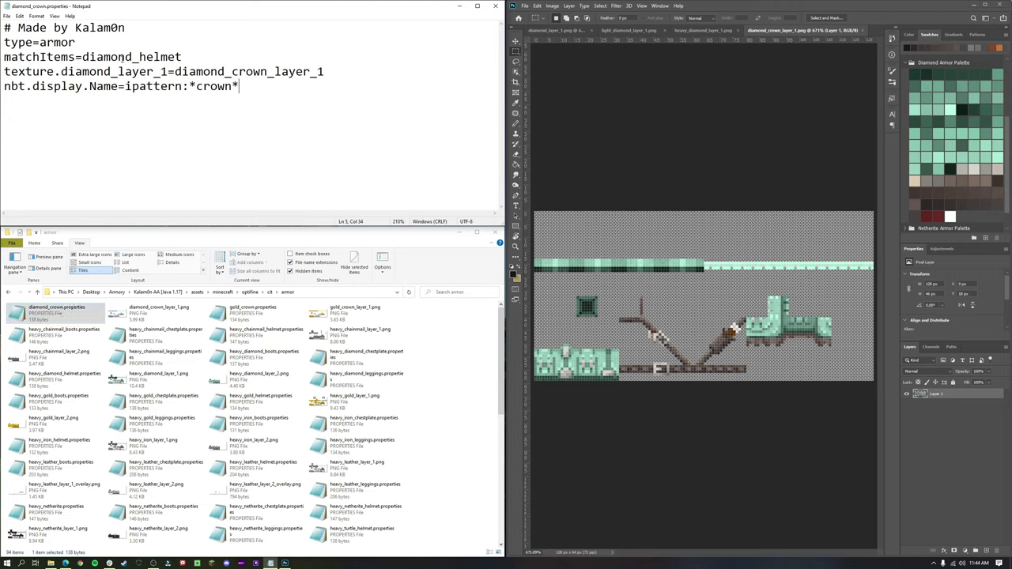
# Highlight the crown properties lines: credit comment, type=armor, matchItems, texture and name pattern
pyautogui.moveTo(125, 28); pyautogui.dragTo(4, 28)
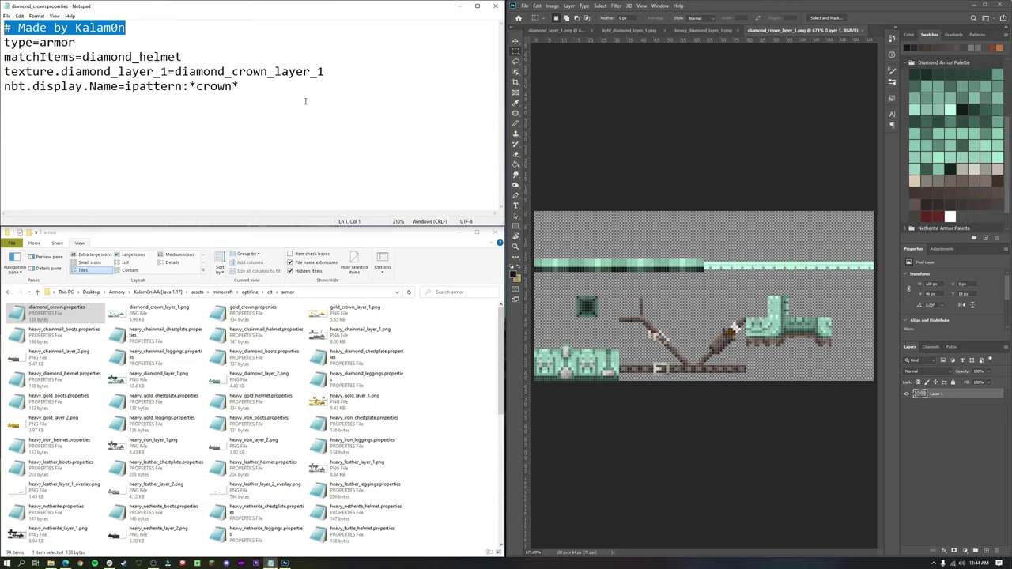
pyautogui.tripleClick(90, 40)
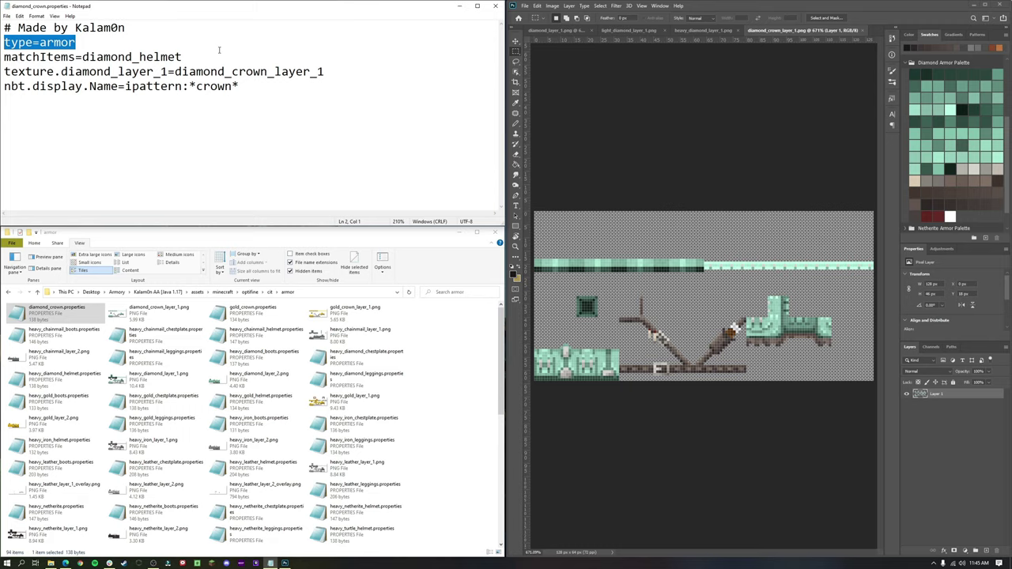
pyautogui.tripleClick(214, 56)
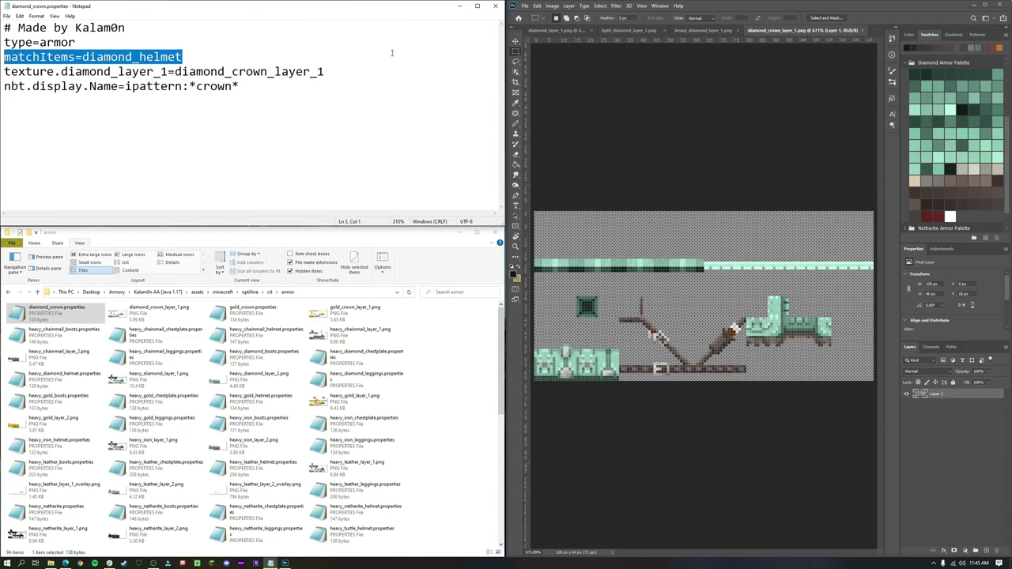
pyautogui.click(317, 86)
pyautogui.moveTo(325, 72); pyautogui.dragTo(7, 73)
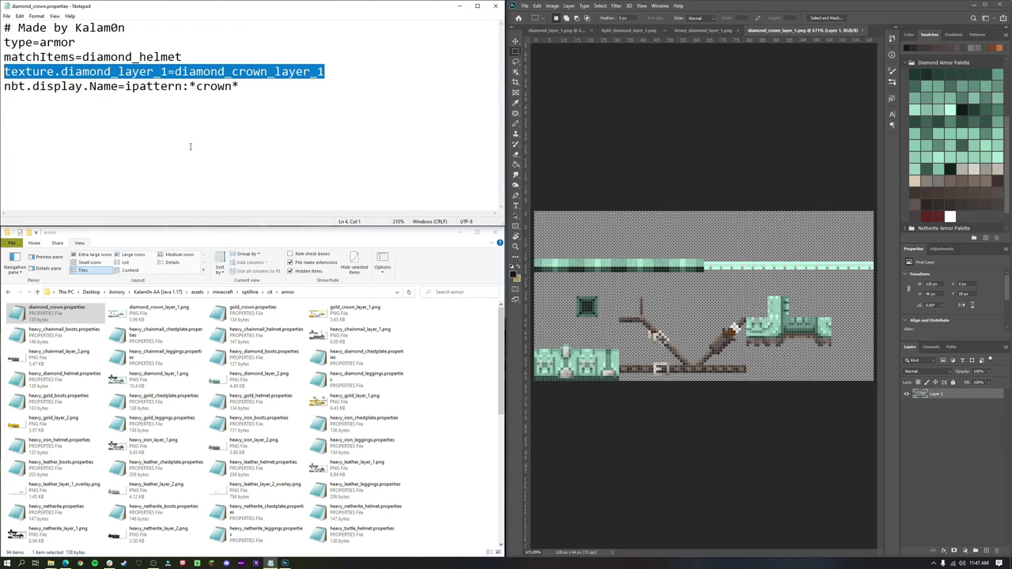
pyautogui.moveTo(240, 86); pyautogui.dragTo(5, 89)
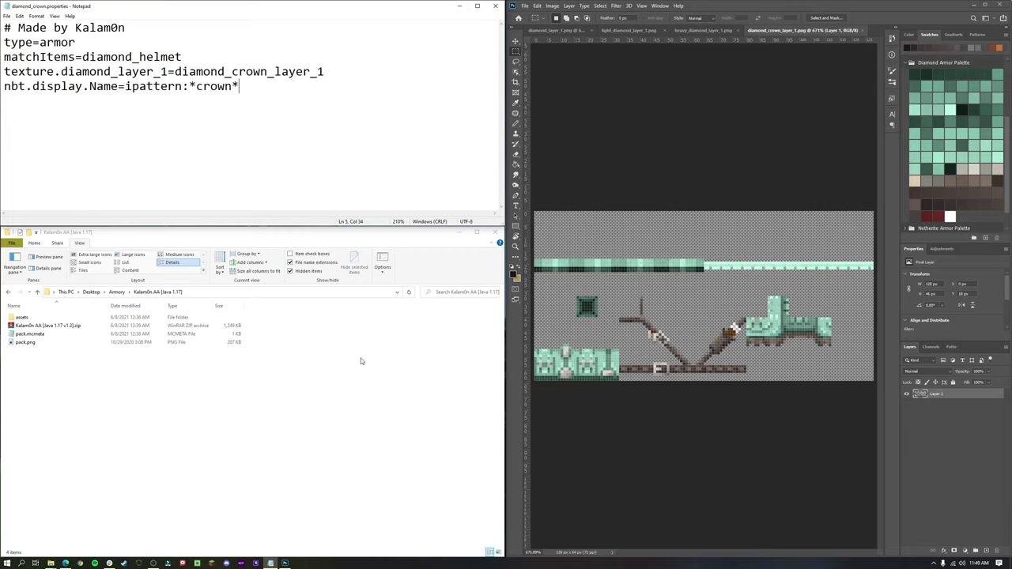
# Browse assets > minecraft > optifine > cit > armor to reach the crown properties and texture files
pyautogui.click(361, 362)
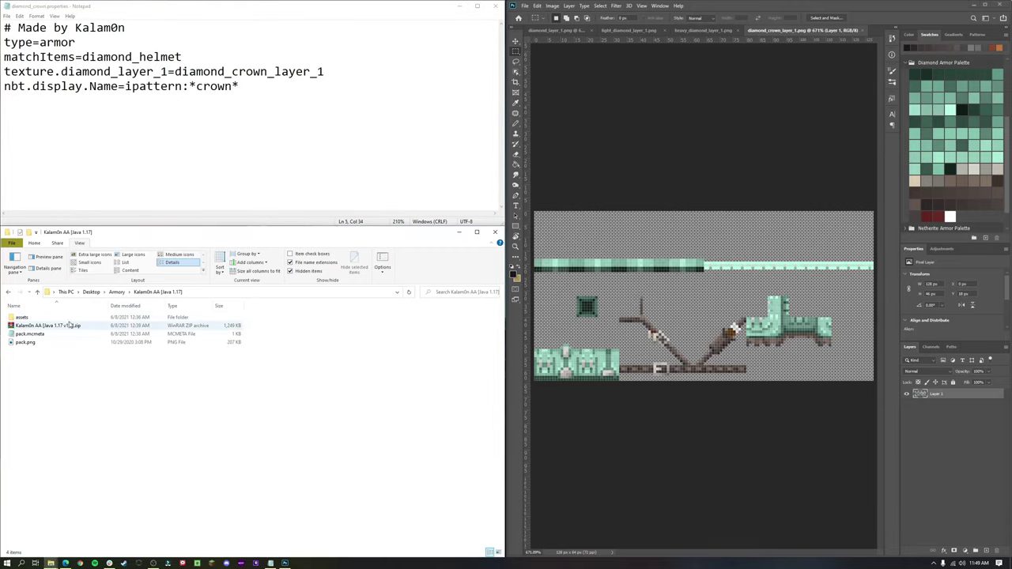
pyautogui.doubleClick(23, 317)
pyautogui.click(31, 319)
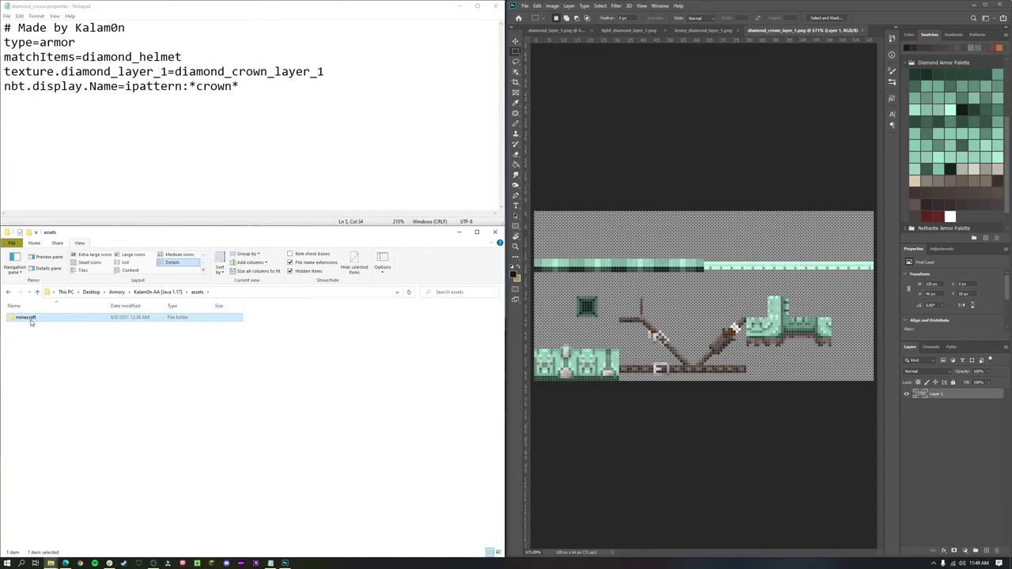
pyautogui.doubleClick(31, 320)
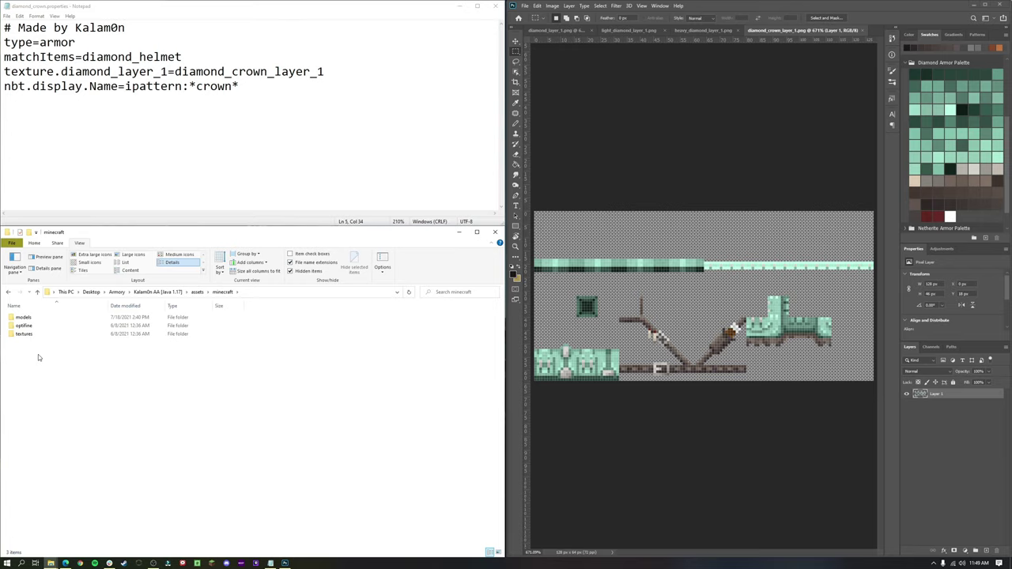
pyautogui.doubleClick(25, 325)
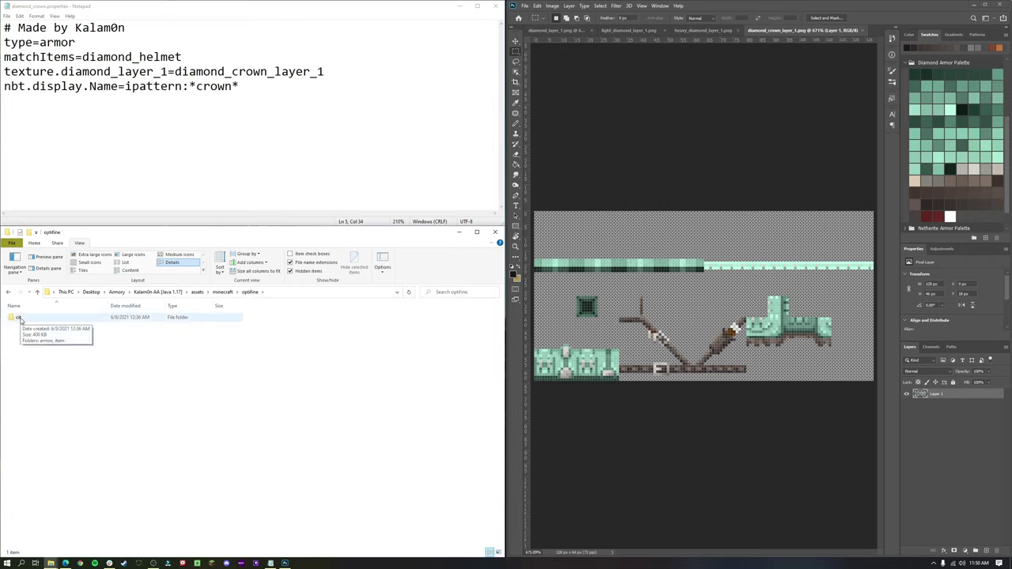
pyautogui.doubleClick(19, 318)
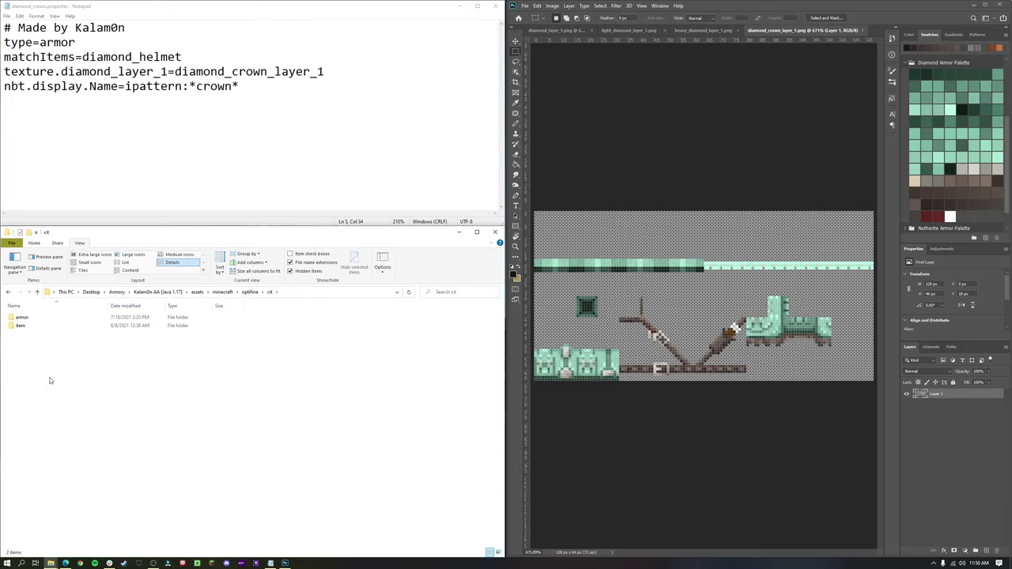
pyautogui.doubleClick(24, 318)
pyautogui.moveTo(158, 313)
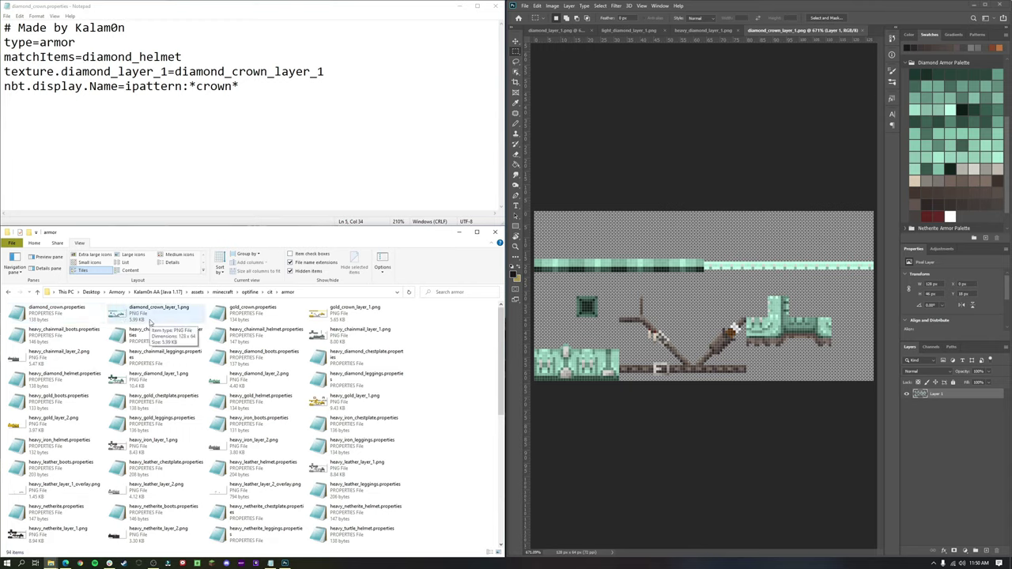
# Move from cit/armor to cit/item and open its diamond_crown.properties in Notepad
pyautogui.click(278, 133)
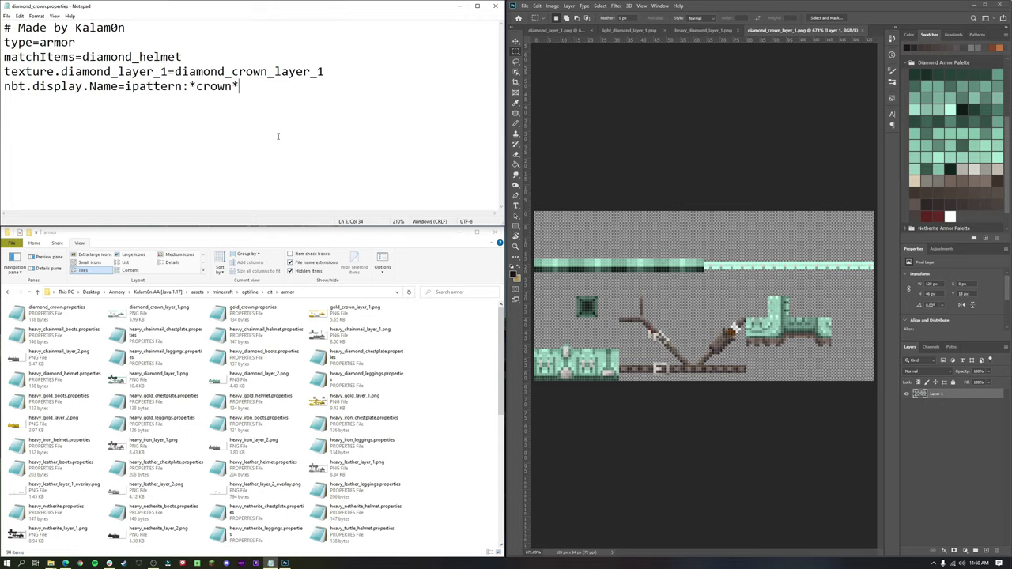
pyautogui.click(270, 292)
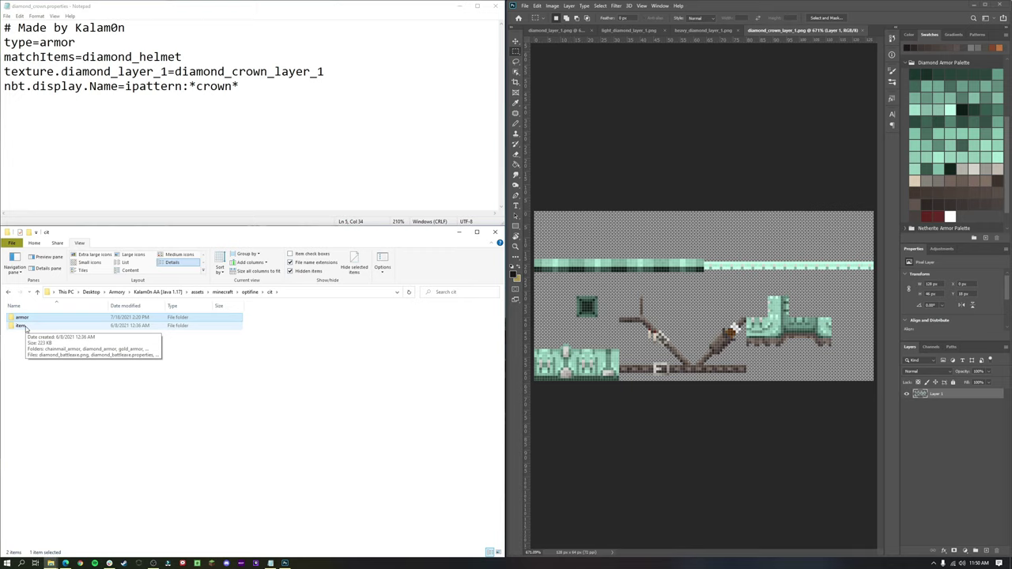
pyautogui.doubleClick(25, 327)
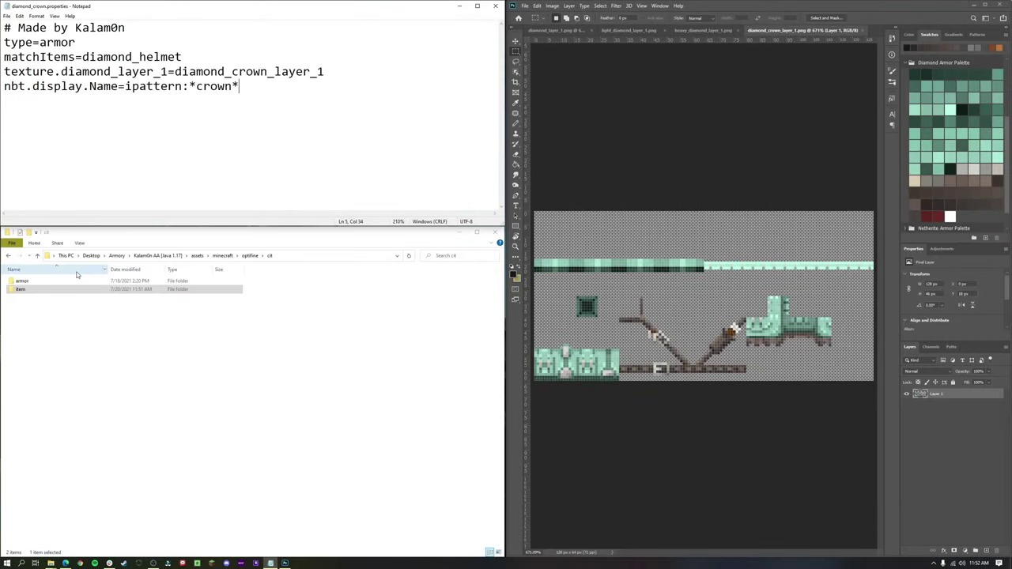
pyautogui.click(21, 290)
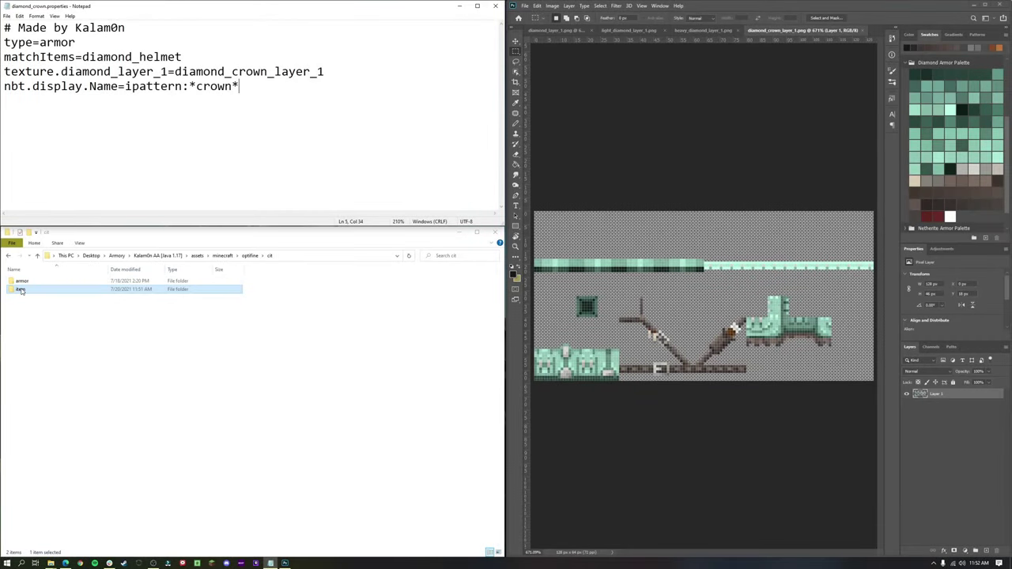
pyautogui.doubleClick(21, 290)
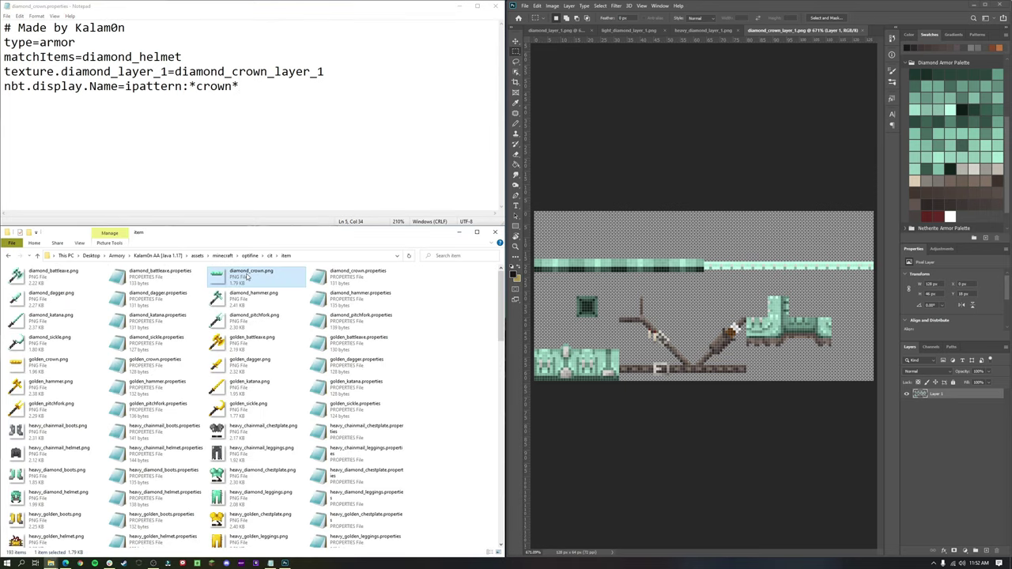
pyautogui.doubleClick(344, 278)
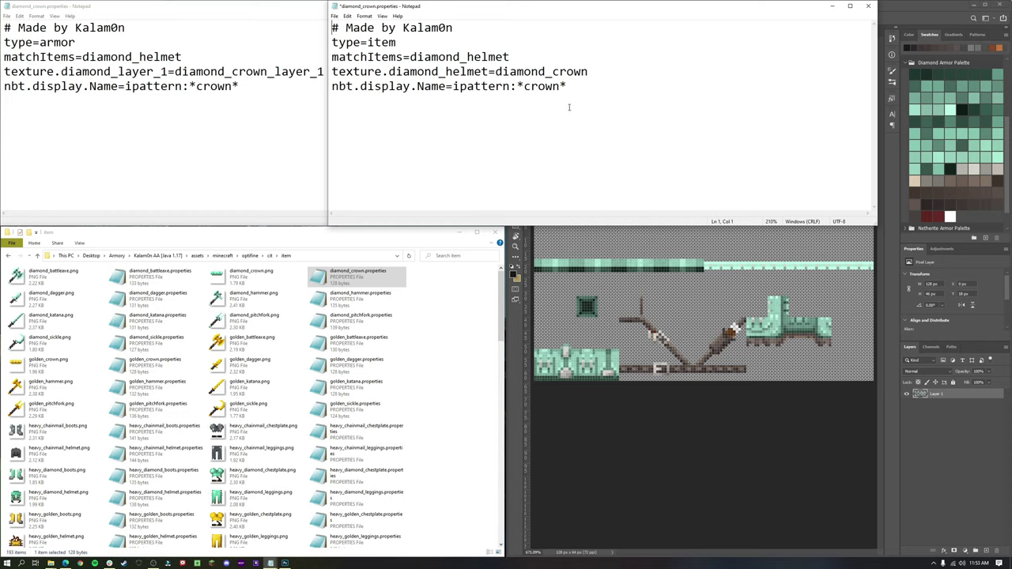
pyautogui.moveTo(405, 42); pyautogui.dragTo(320, 43)
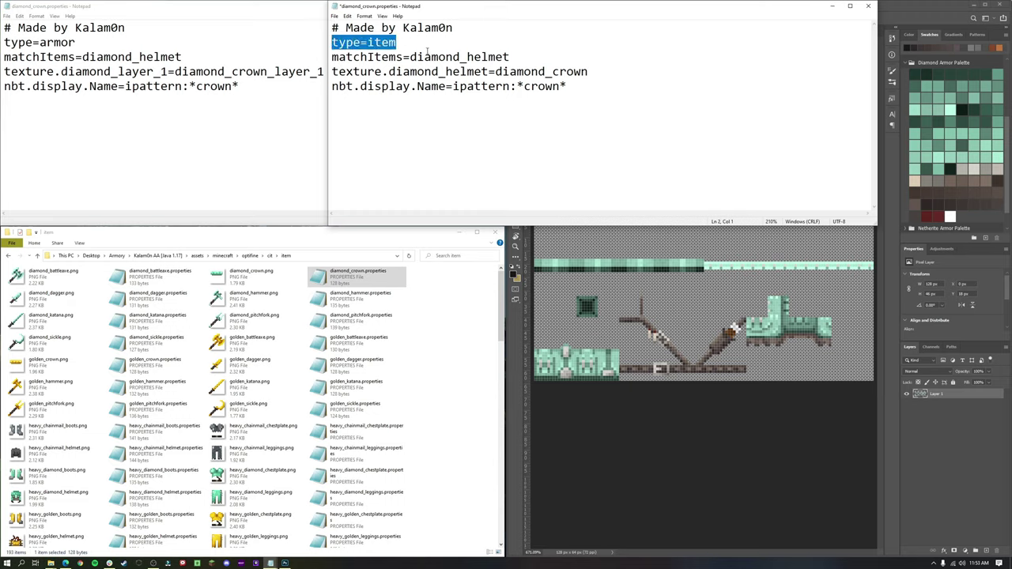
pyautogui.moveTo(590, 72); pyautogui.dragTo(327, 72)
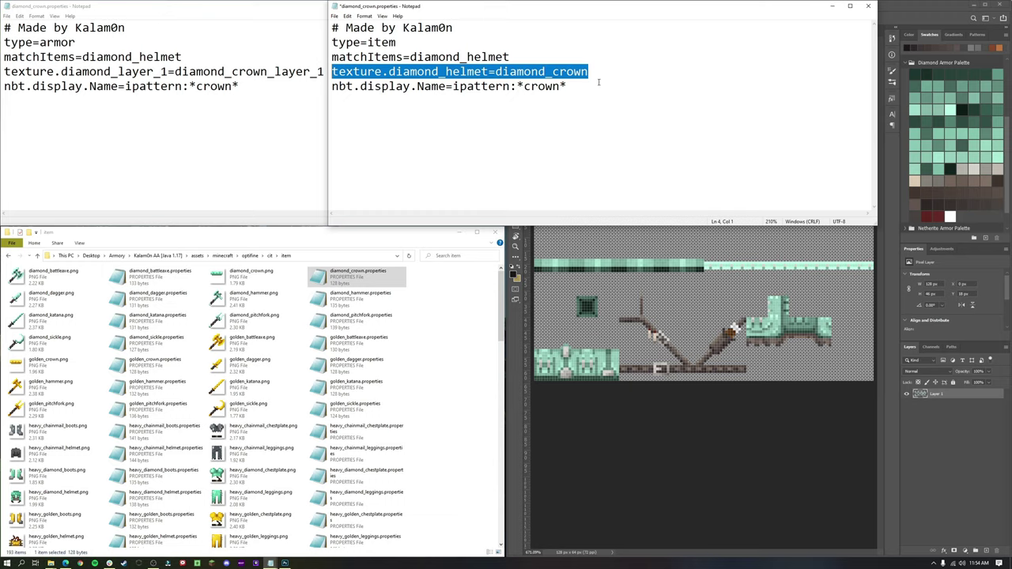
pyautogui.click(253, 278)
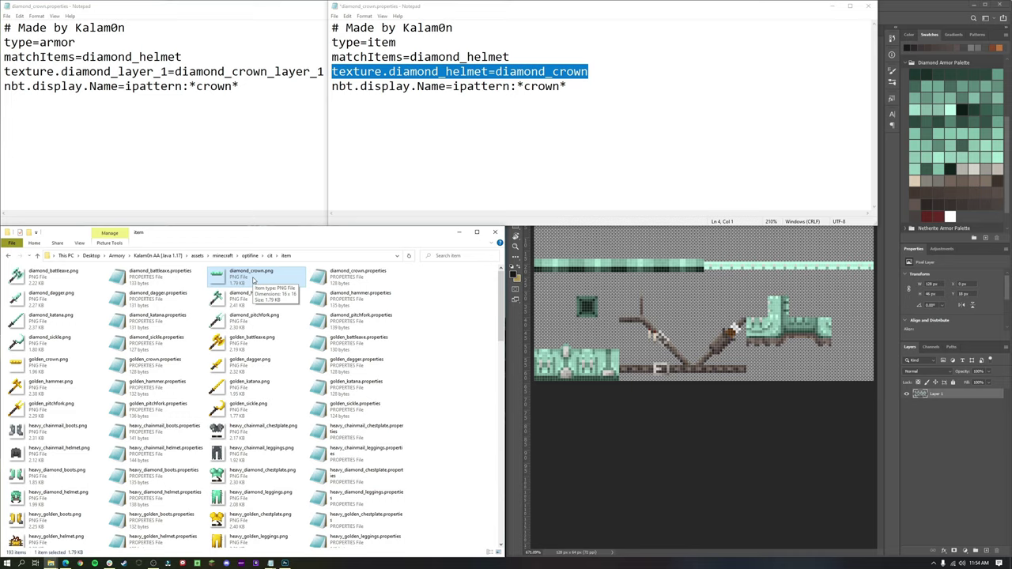
# Look over diamond_battleaxe, diamond_dagger and diamond_katana textures, then return to the crown item properties
pyautogui.click(58, 280)
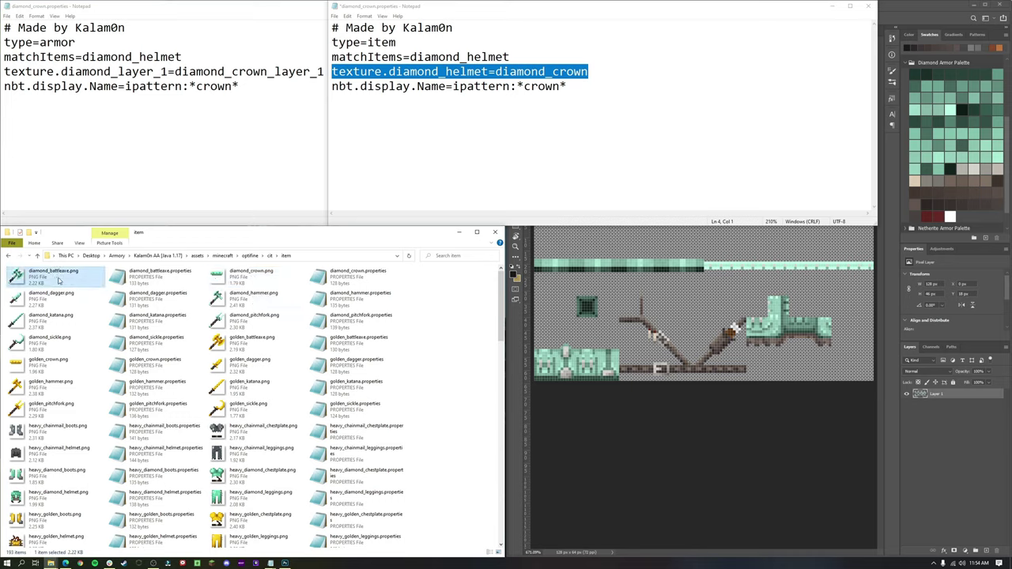
pyautogui.click(49, 298)
pyautogui.click(48, 317)
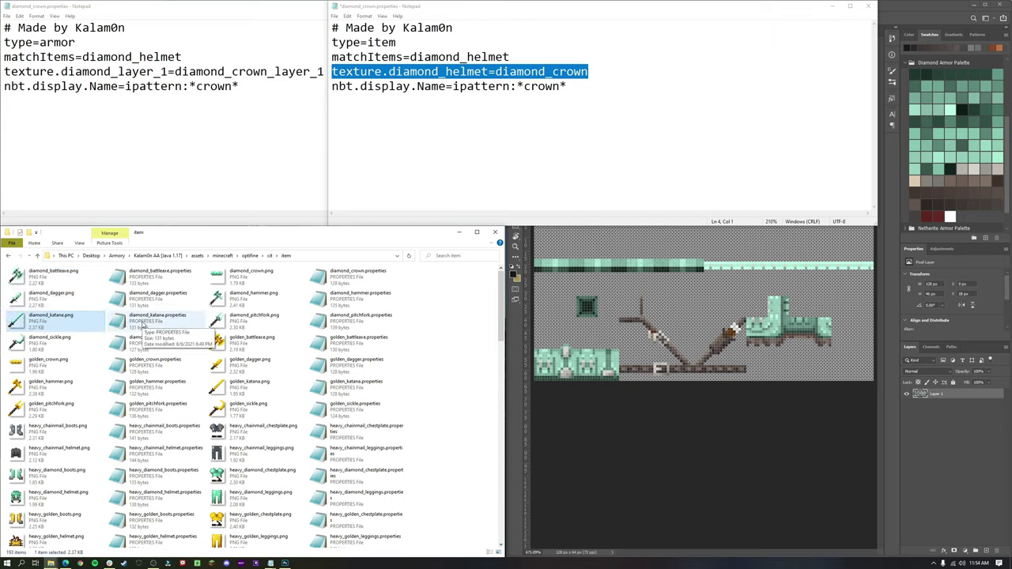
pyautogui.click(456, 142)
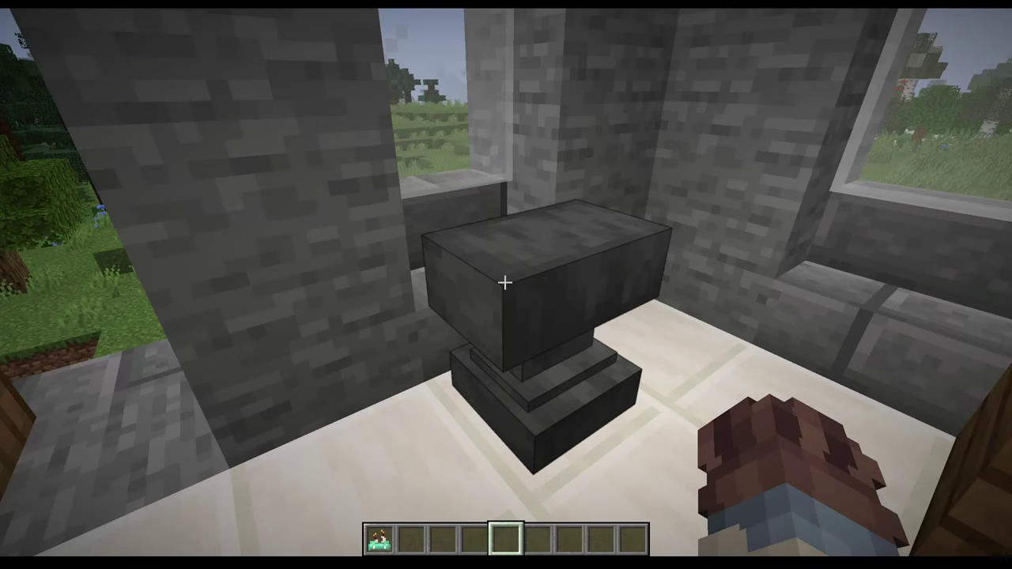
# Reach Options > Video Settings > Quality to confirm Custom Items is ON
pyautogui.press('Escape')
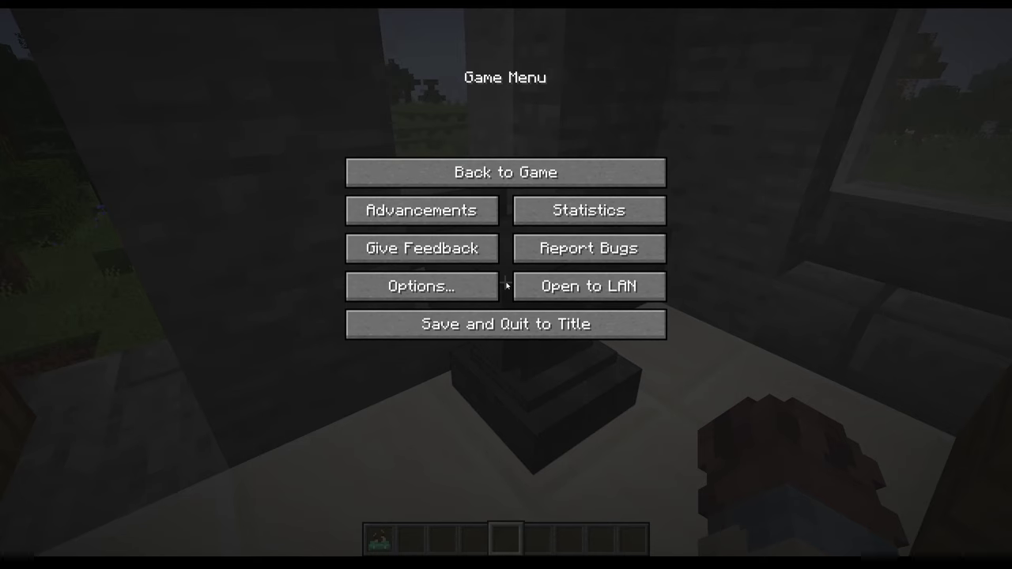
pyautogui.click(459, 287)
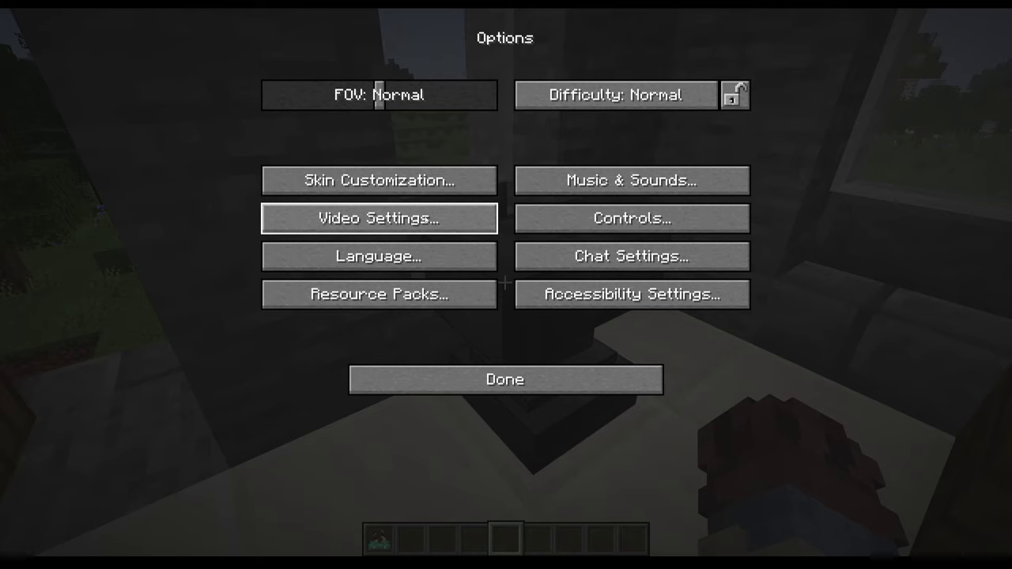
pyautogui.click(425, 221)
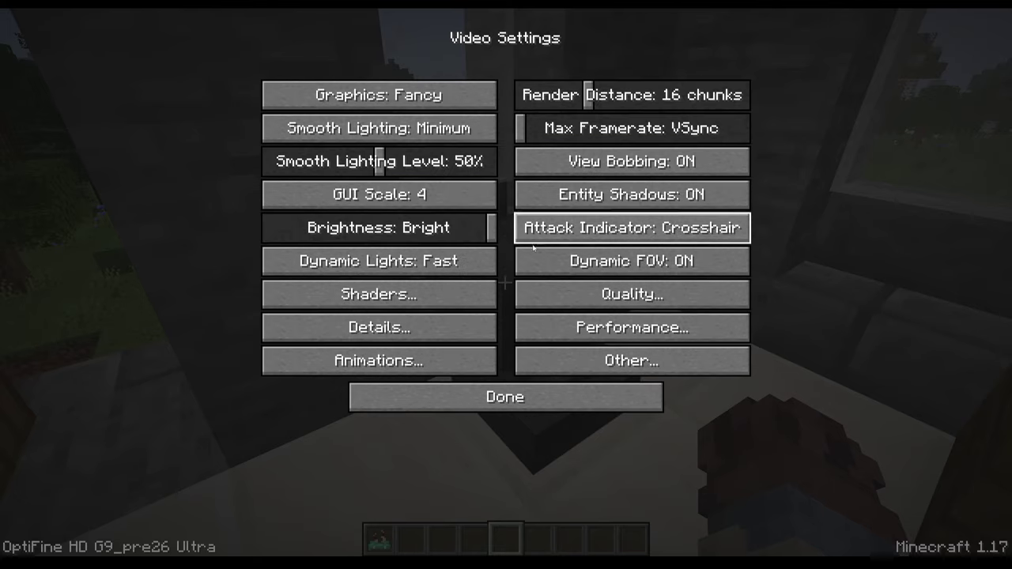
pyautogui.click(633, 294)
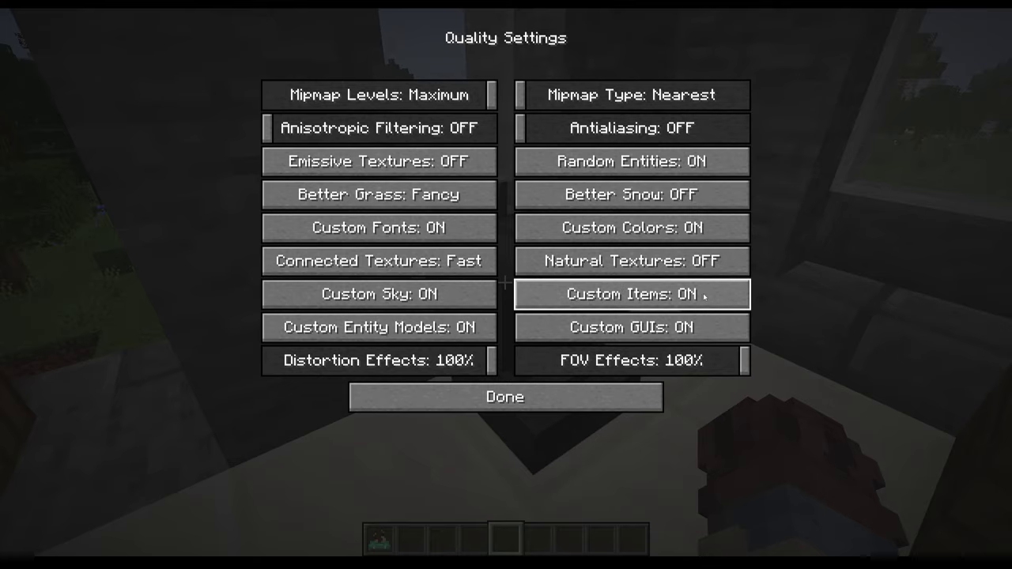
pyautogui.moveTo(633, 294)
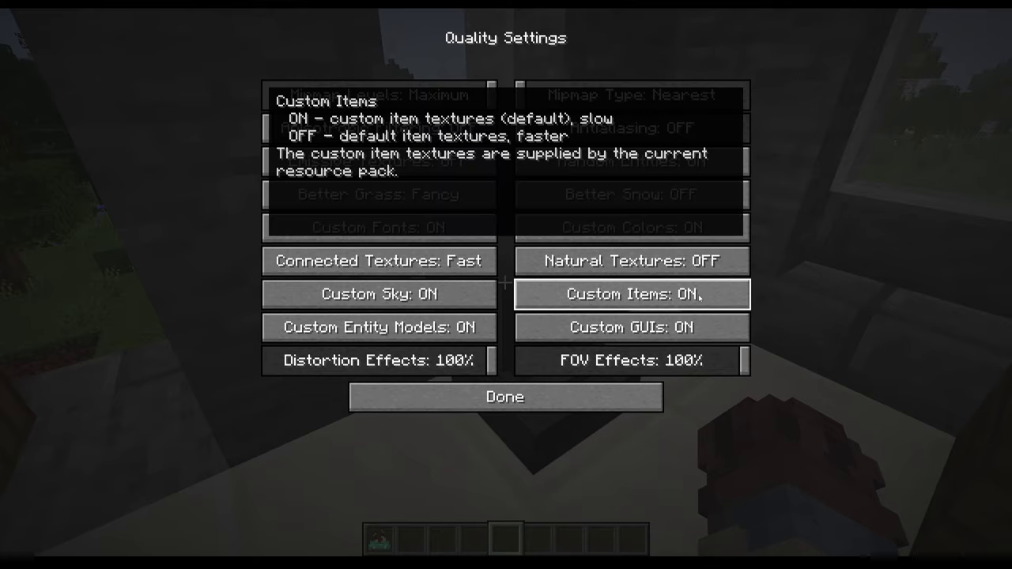
# Edit the diamond helmet's anvil name to include 'Crown' with tidy spacing
pyautogui.write('C')
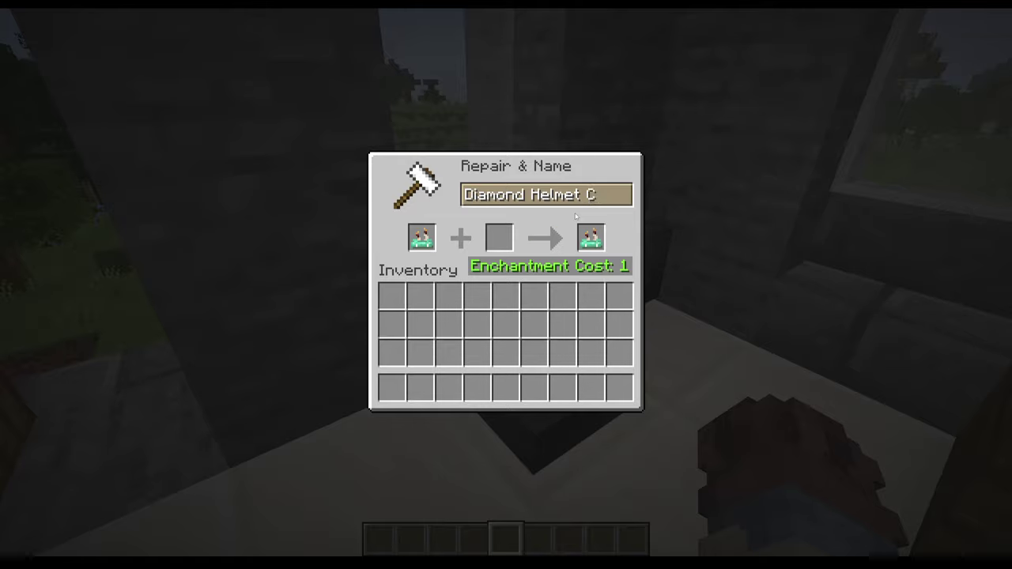
pyautogui.write('roun')
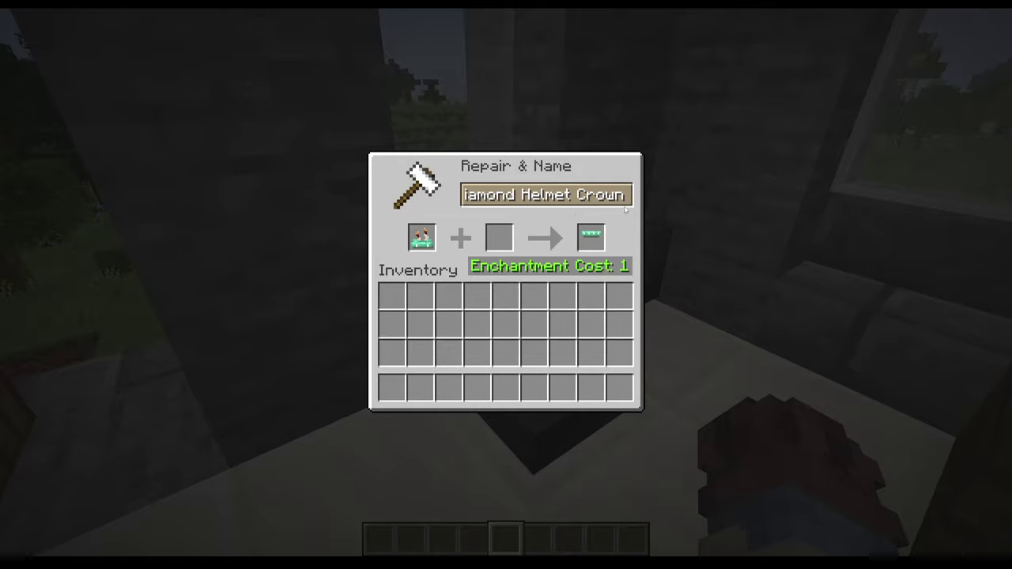
pyautogui.press('BackSpace')
pyautogui.press('BackSpace')
pyautogui.press('BackSpace')
pyautogui.press('BackSpace')
pyautogui.press('BackSpace')
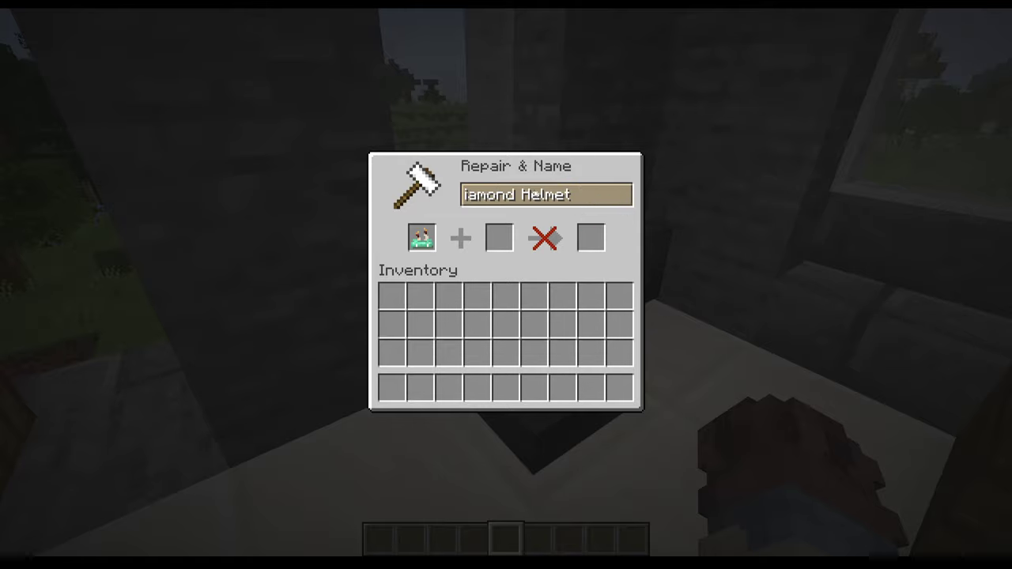
pyautogui.click(523, 195)
pyautogui.write('Crown')
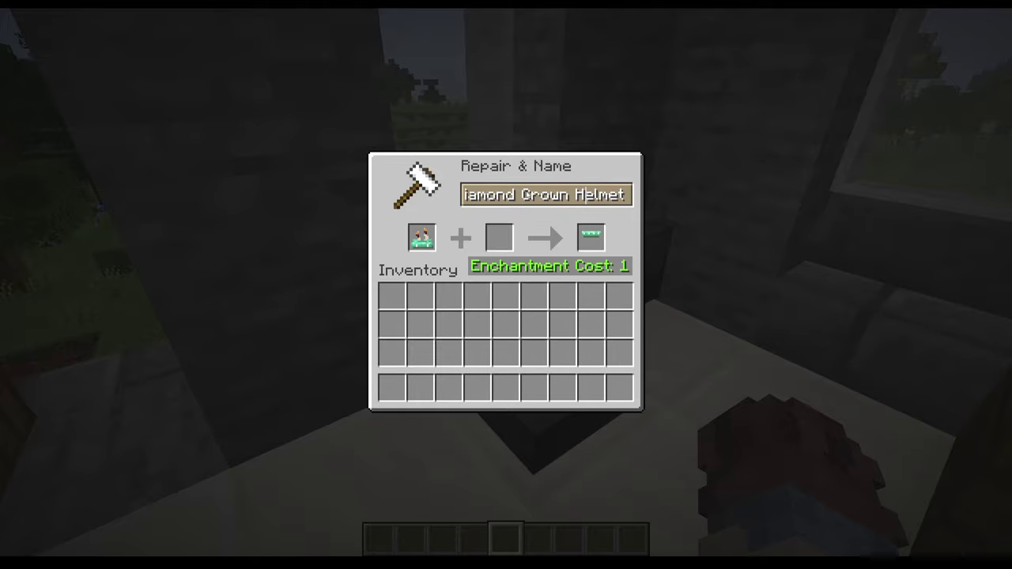
pyautogui.press('Delete')
pyautogui.press('BackSpace')
pyautogui.press('Left')
pyautogui.press('Left')
pyautogui.press('Left')
pyautogui.press('BackSpace')
# Move the crown helmet to the hotbar, then place the diamond sword in the anvil and close it
pyautogui.click(580, 252)
pyautogui.click(393, 388)
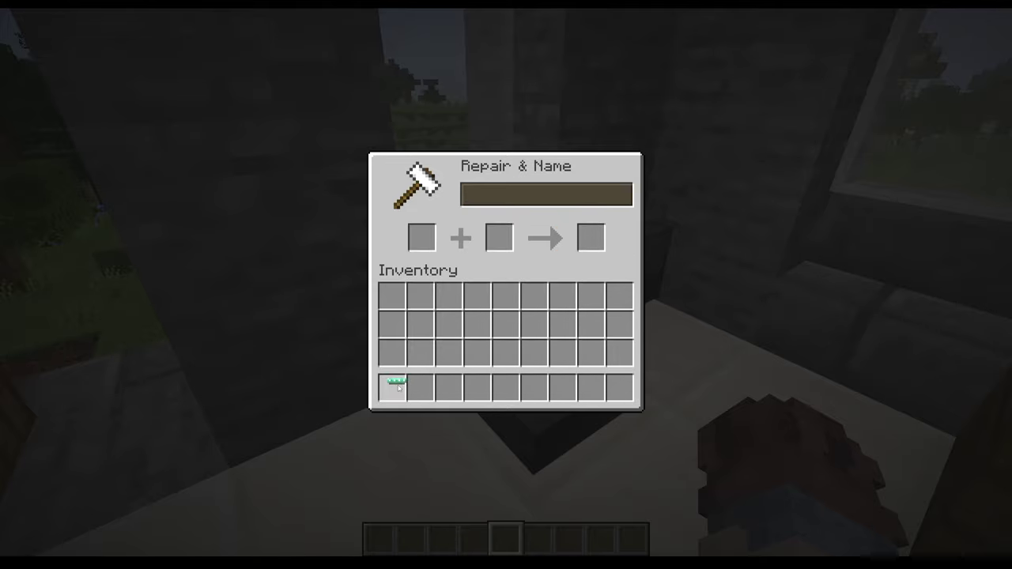
pyautogui.press('e')
pyautogui.press('e')
pyautogui.press('e')
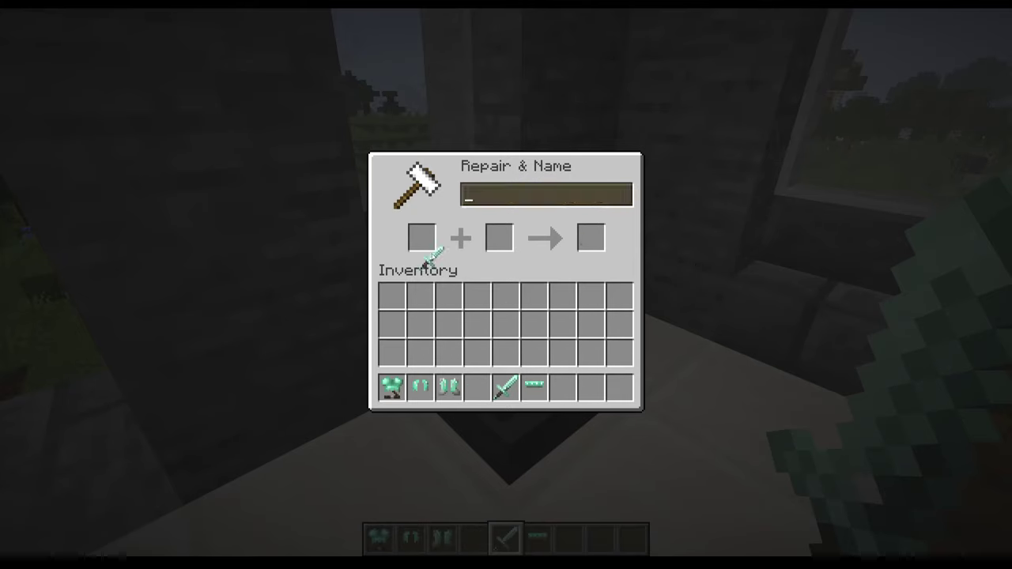
pyautogui.click(422, 238)
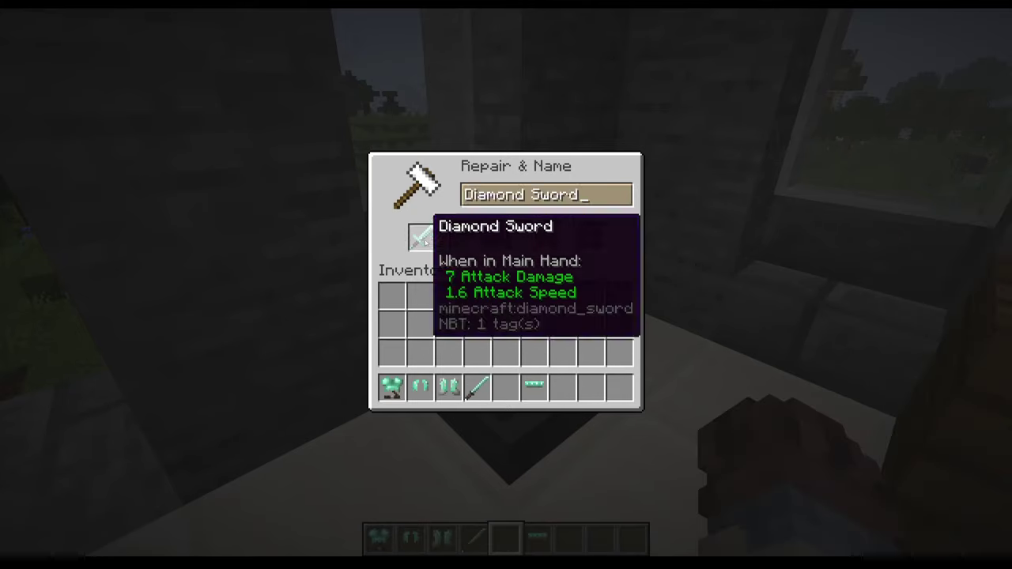
pyautogui.press('e')
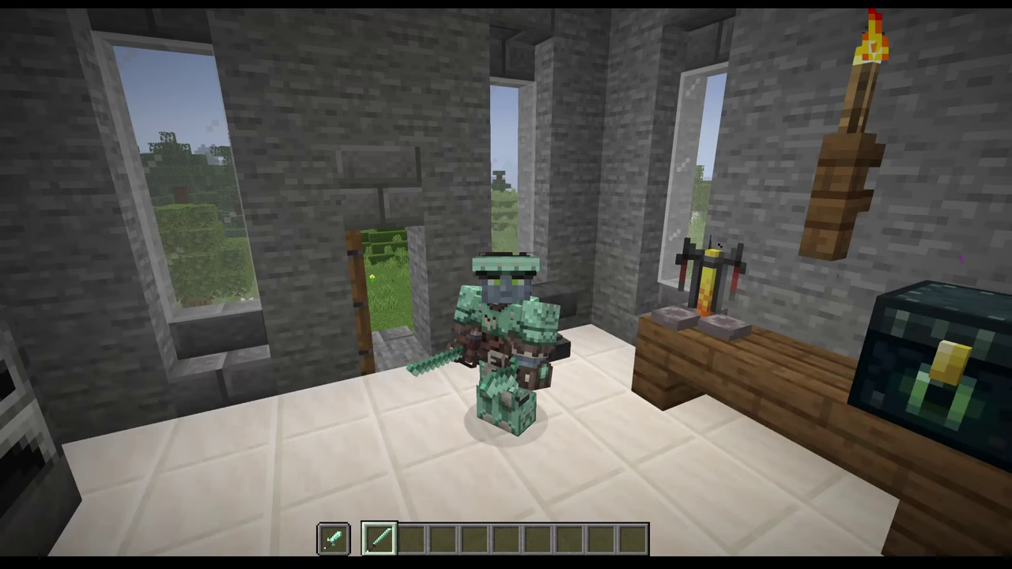